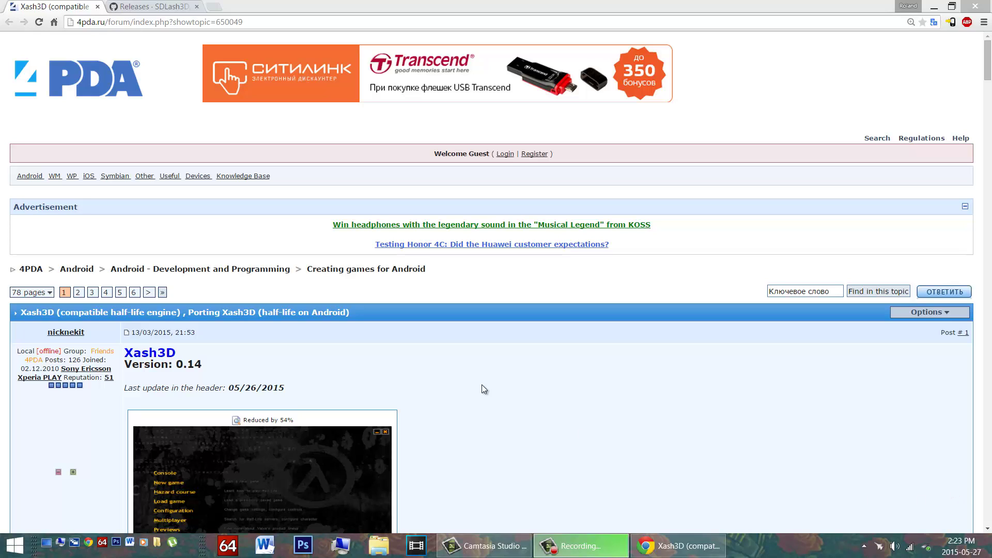
# Step: Read the forum topic, highlighting the port developers line and the first installation step
pyautogui.scroll(-3, 650, 379)
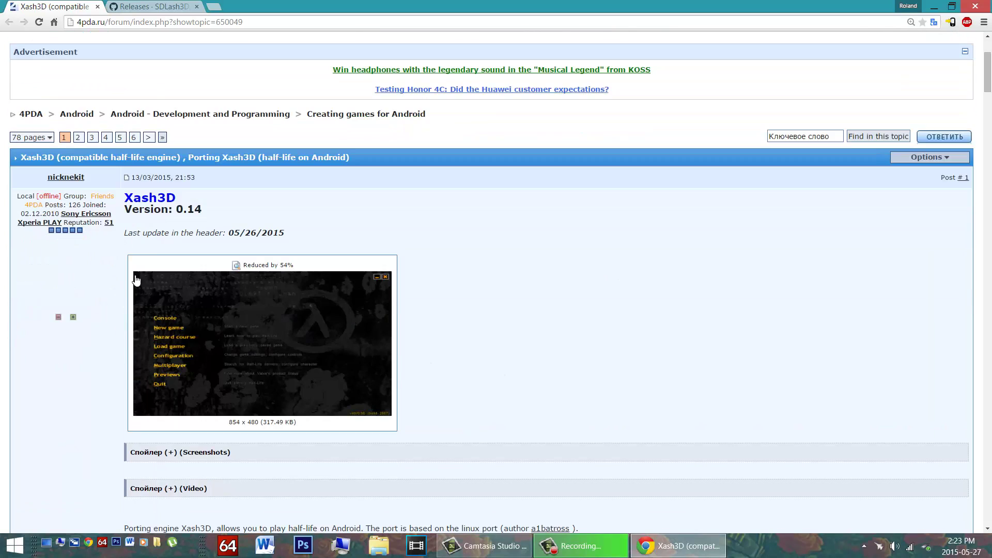
pyautogui.scroll(-5, 529, 249)
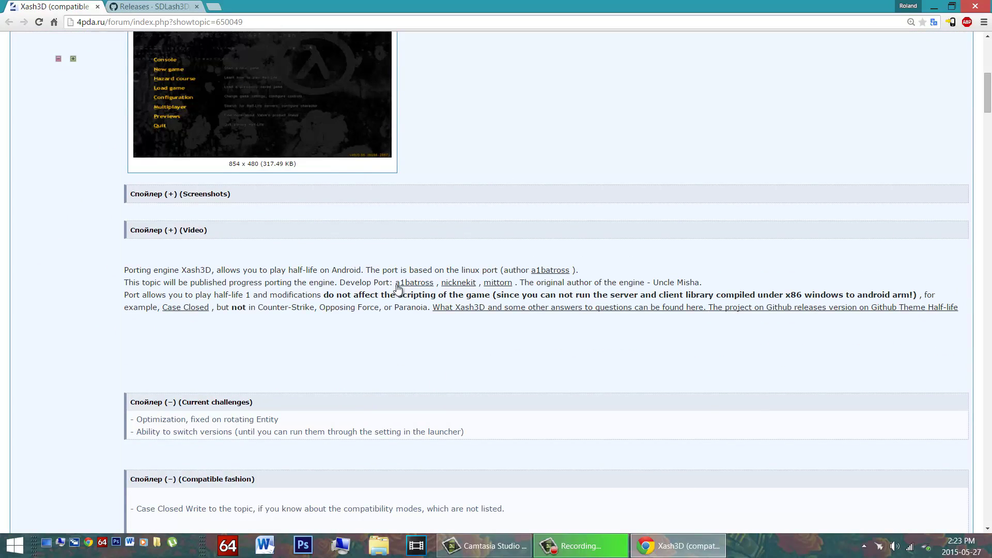
pyautogui.moveTo(390, 283); pyautogui.dragTo(718, 282)
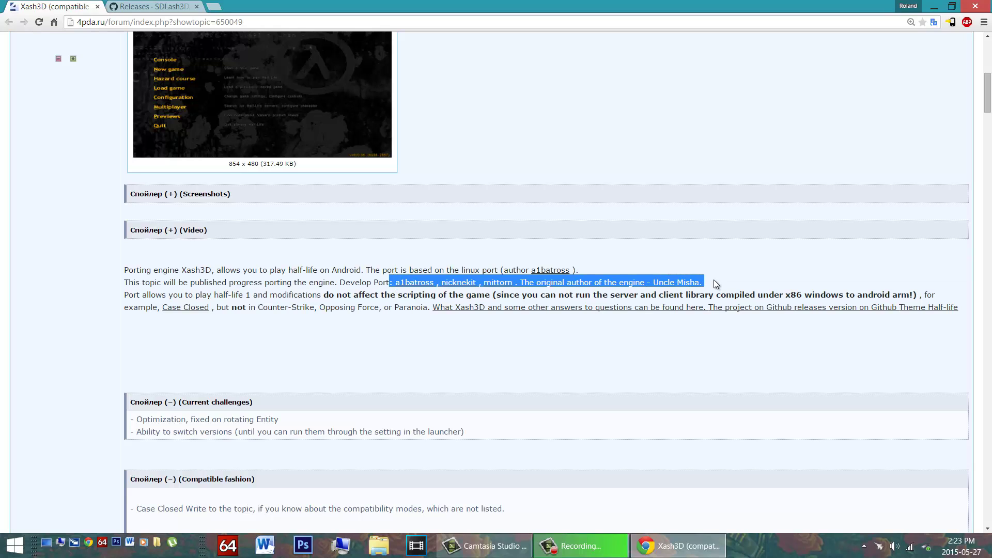
pyautogui.click(621, 352)
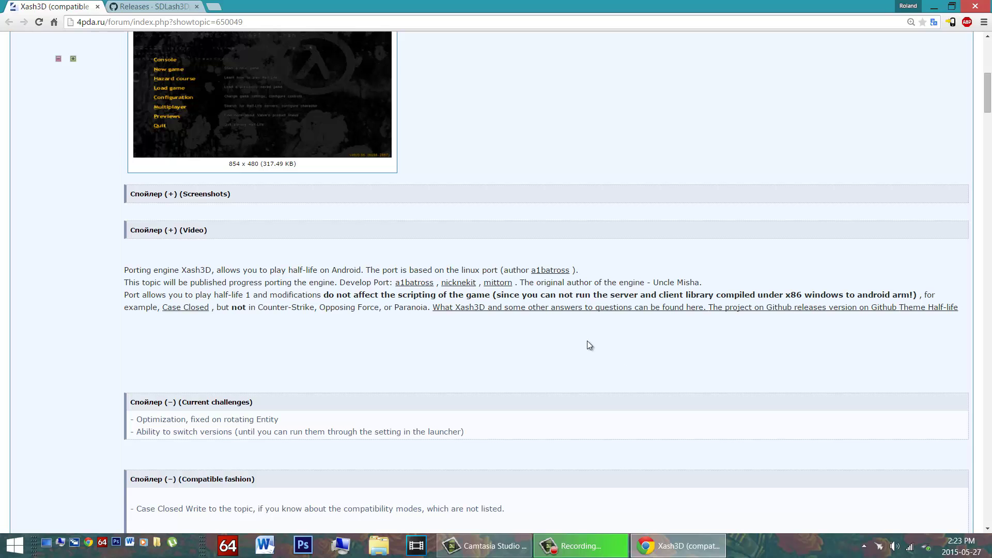
pyautogui.scroll(-5, 537, 289)
pyautogui.scroll(-2, 539, 288)
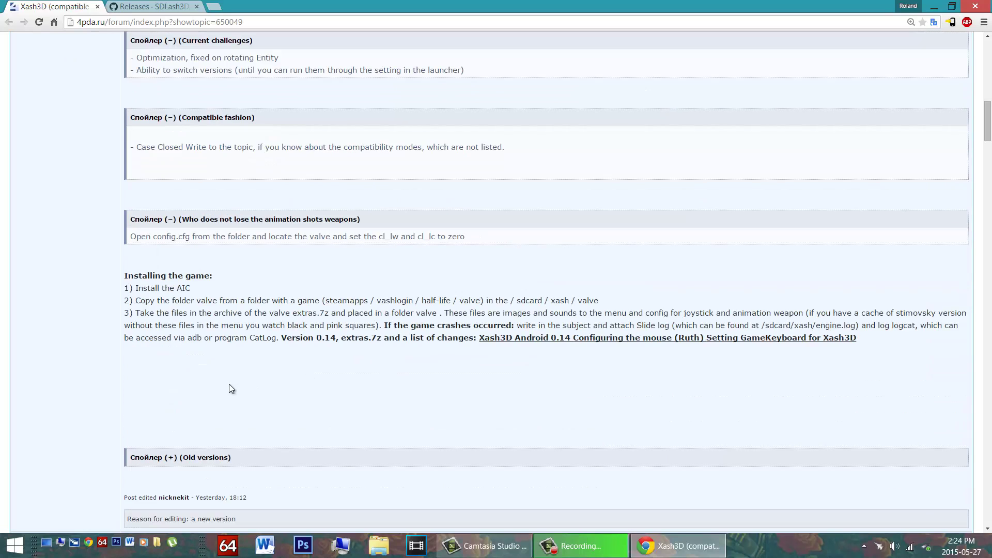
pyautogui.moveTo(194, 290)
pyautogui.moveTo(476, 301)
pyautogui.moveTo(650, 280); pyautogui.dragTo(685, 276)
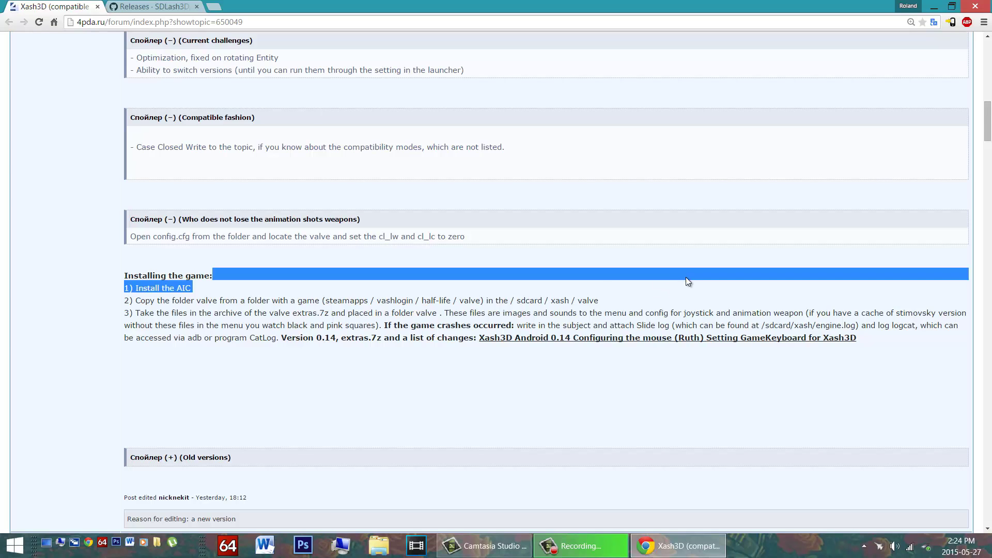
pyautogui.press('Home')
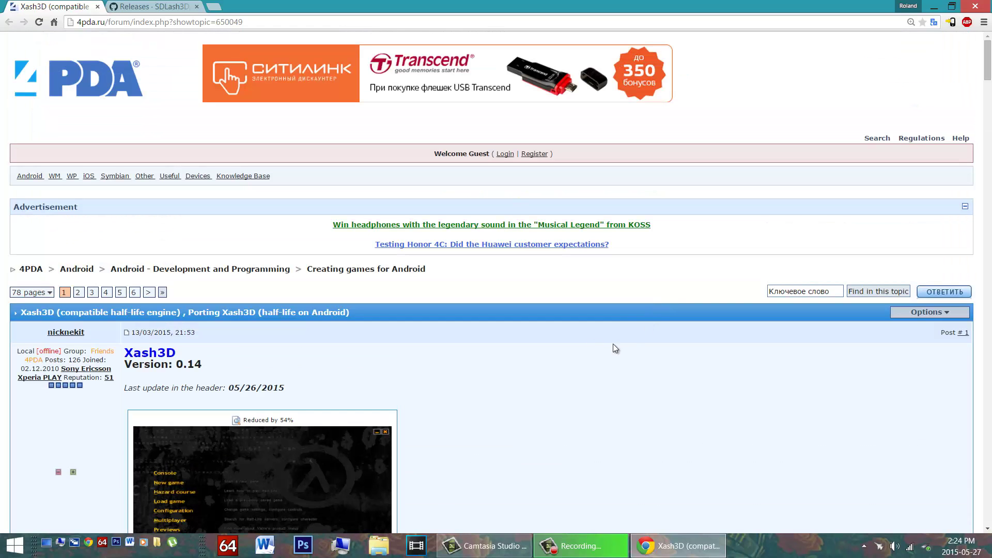
# Step: Switch to the SDLash3D Releases tab and look over the v0.14 changelog
pyautogui.click(164, 6)
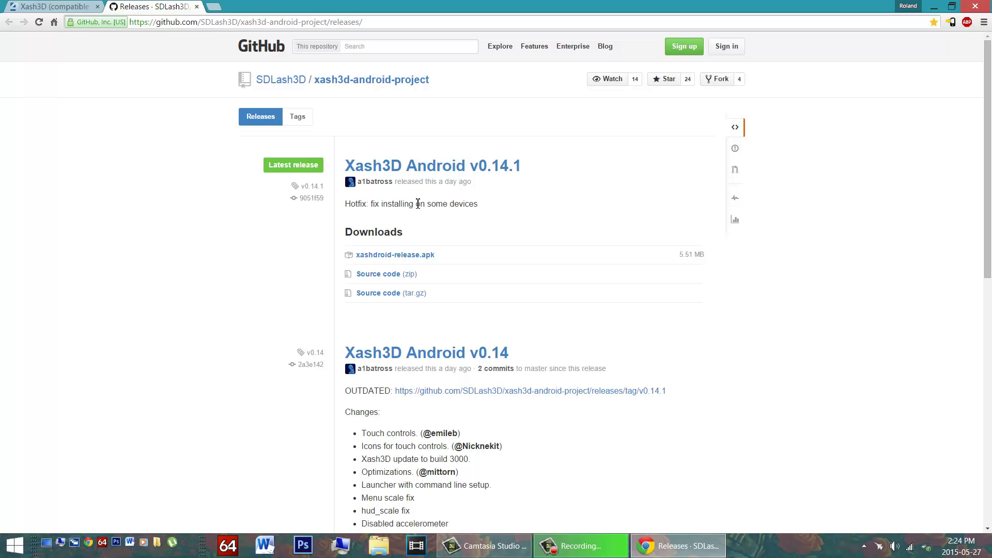
pyautogui.scroll(-2, 752, 274)
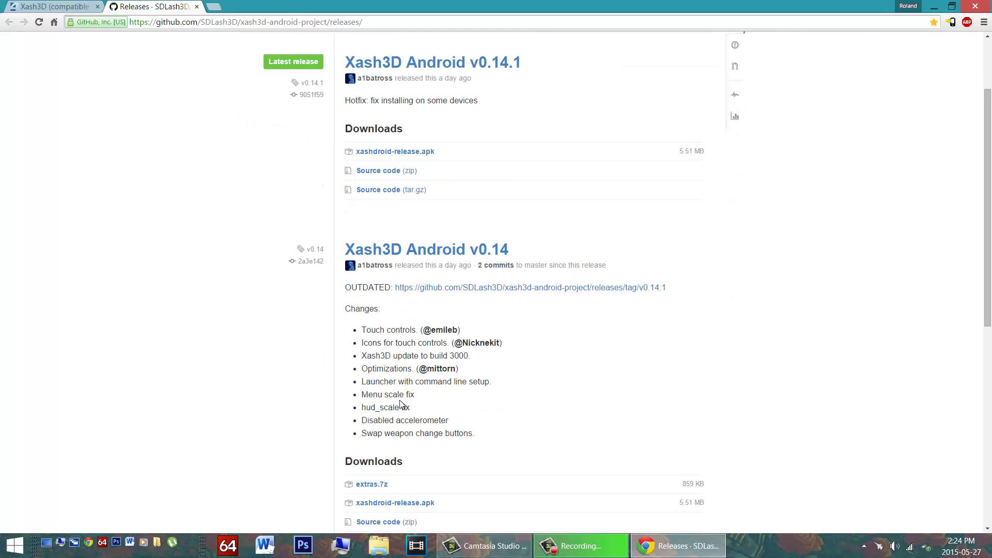
pyautogui.scroll(2, 895, 330)
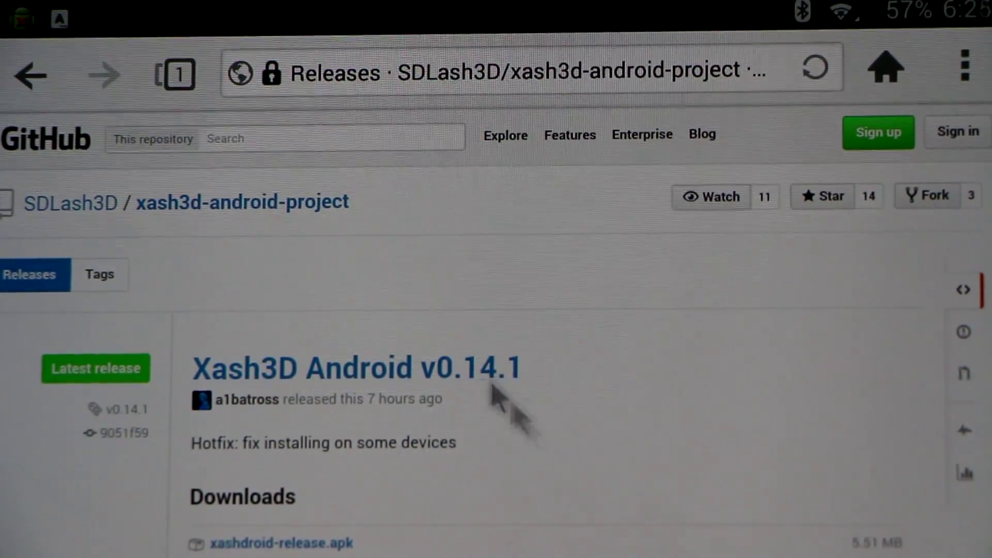
# Step: Save xashdroid-release.apk to the Download folder and watch its progress in the notification shade
pyautogui.scroll(-4, 602, 372)
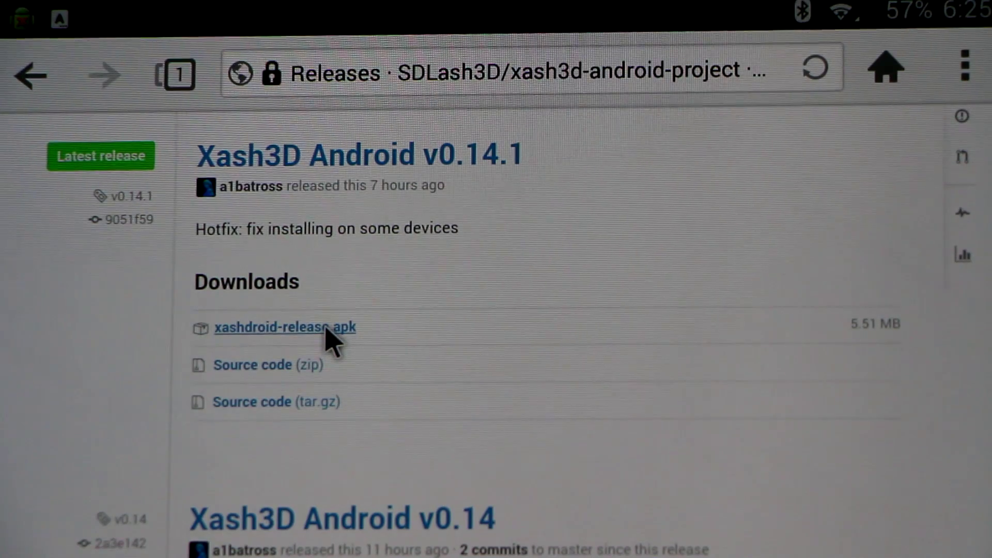
pyautogui.click(326, 329)
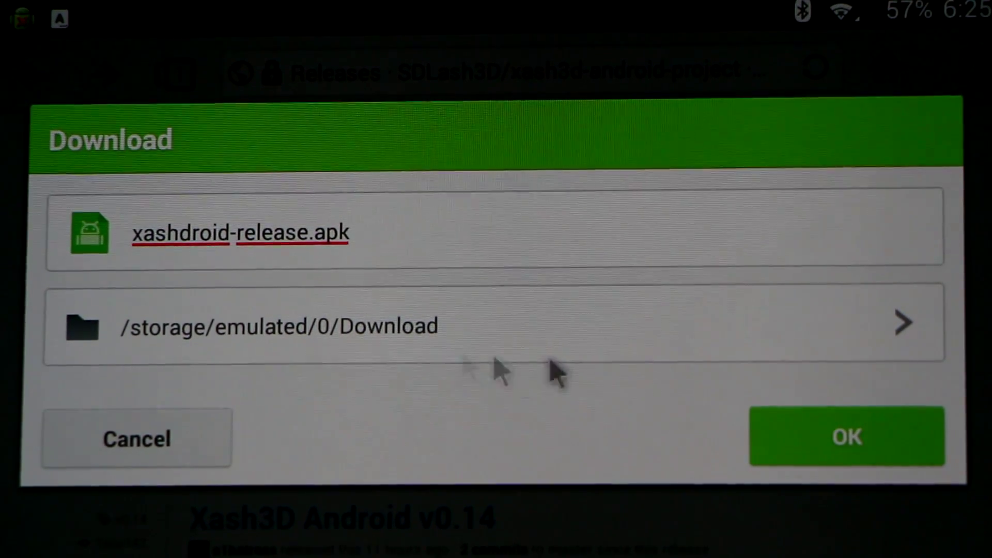
pyautogui.click(867, 441)
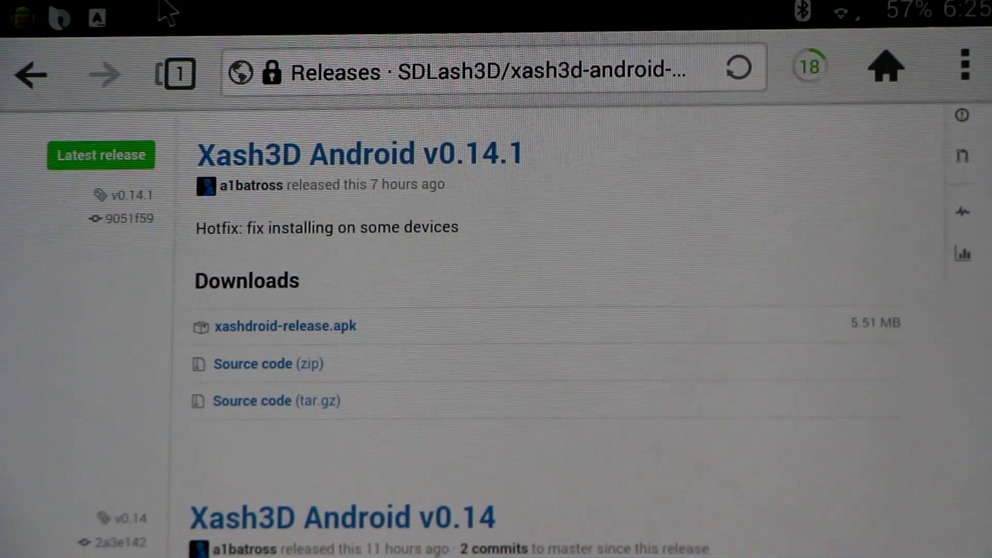
pyautogui.moveTo(165, 10); pyautogui.dragTo(237, 554)
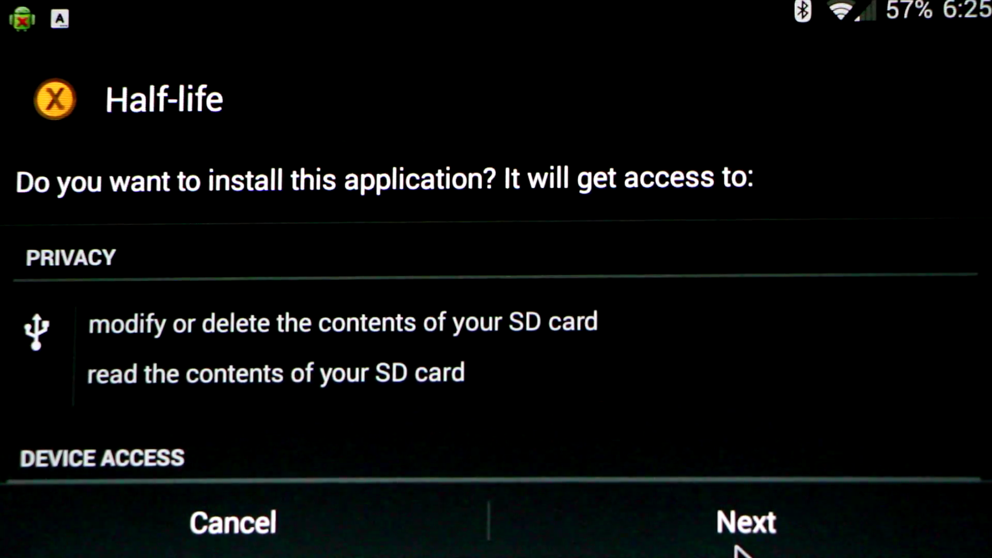
# Step: Install the Half-life app, open it, and launch Xash3D with no command line arguments
pyautogui.click(750, 524)
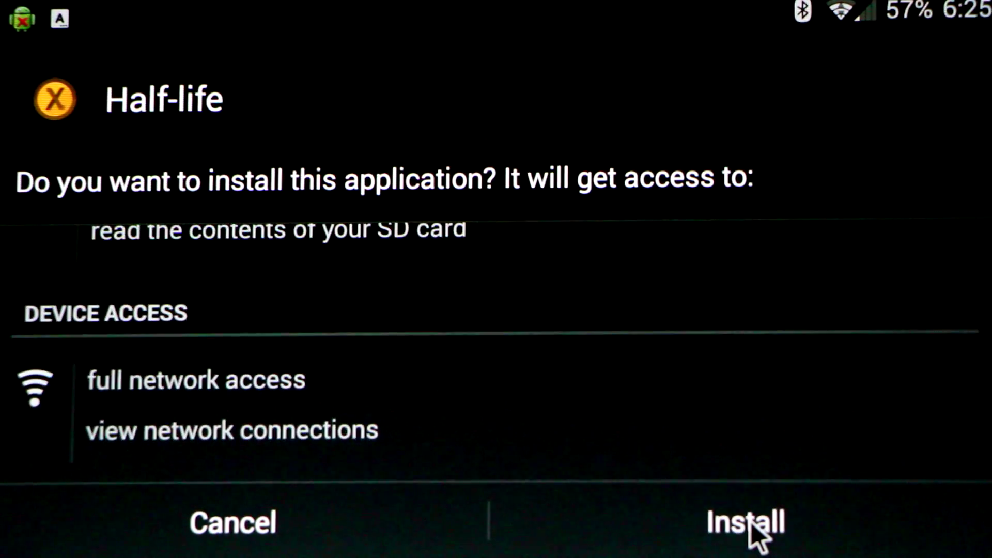
pyautogui.click(751, 522)
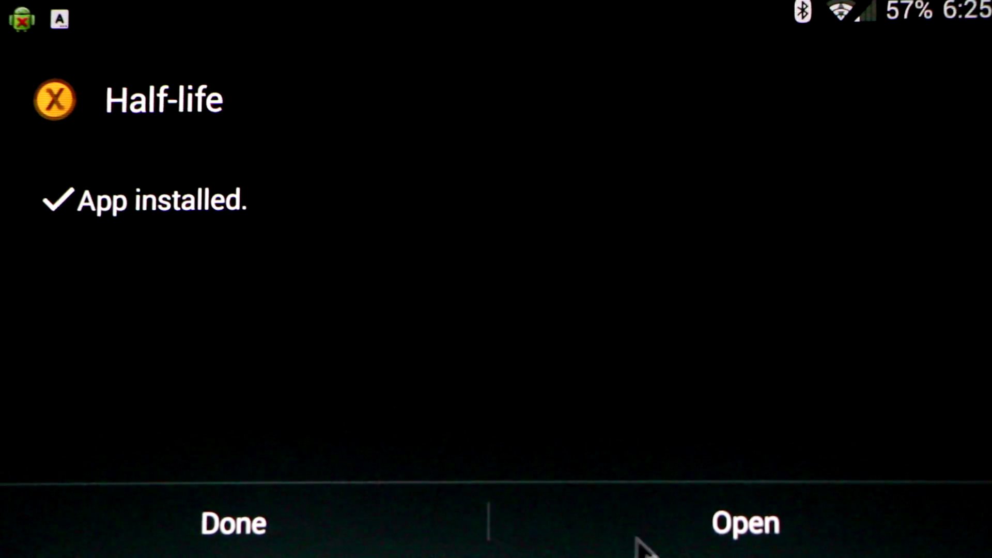
pyautogui.click(716, 531)
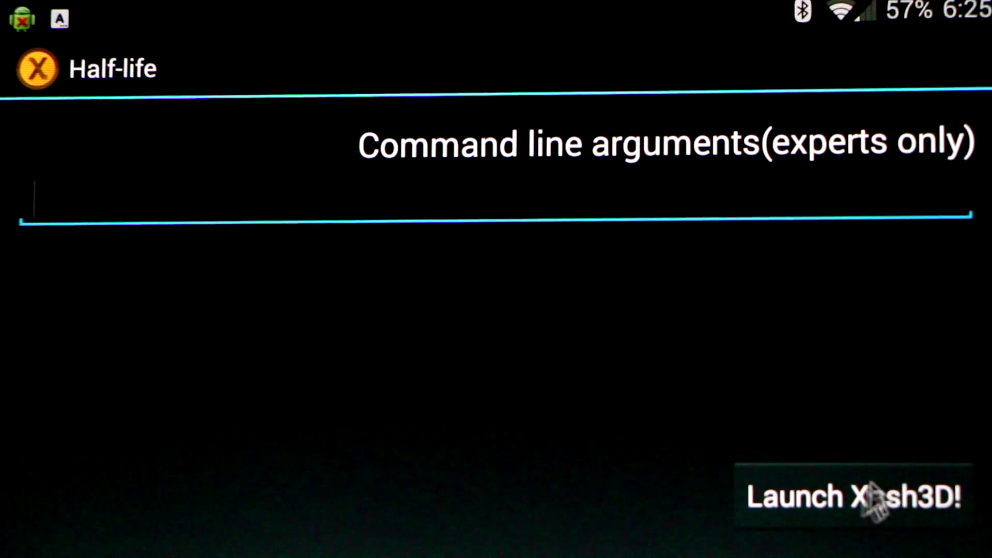
pyautogui.click(837, 505)
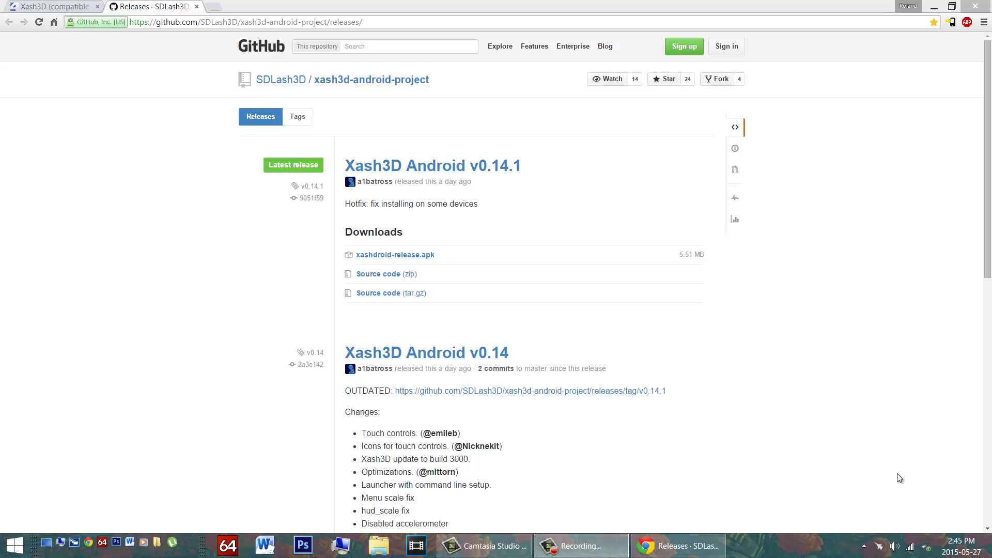
# Step: Snap This PC to the right half and browse GT-N7105 > Internal storage > xash
pyautogui.click(14, 546)
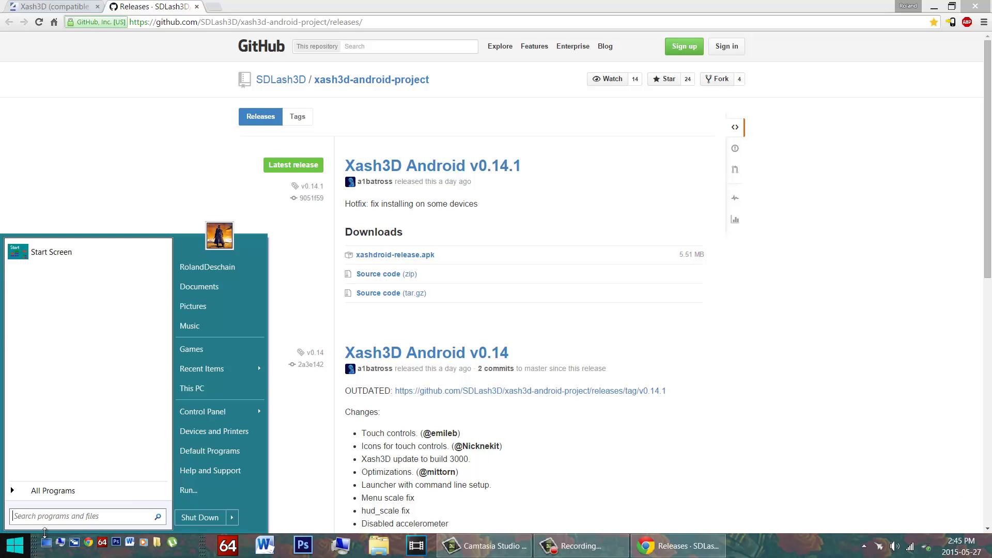
pyautogui.click(208, 386)
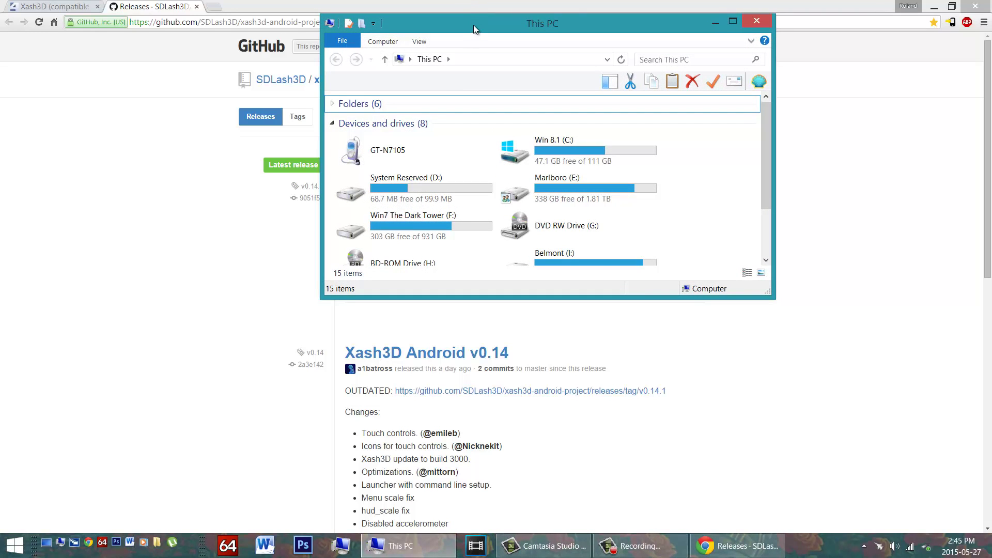
pyautogui.moveTo(474, 29); pyautogui.dragTo(989, 31)
pyautogui.doubleClick(558, 143)
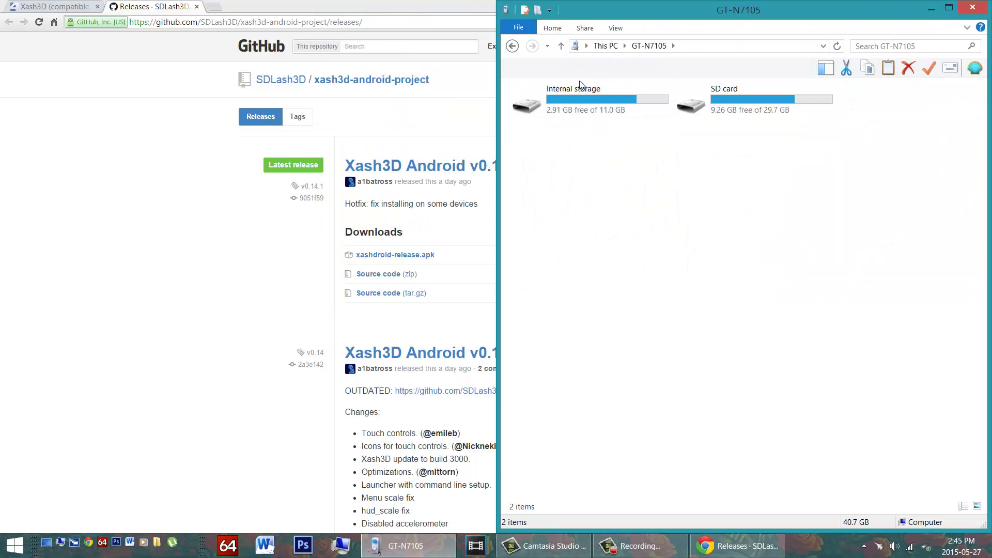
pyautogui.doubleClick(586, 104)
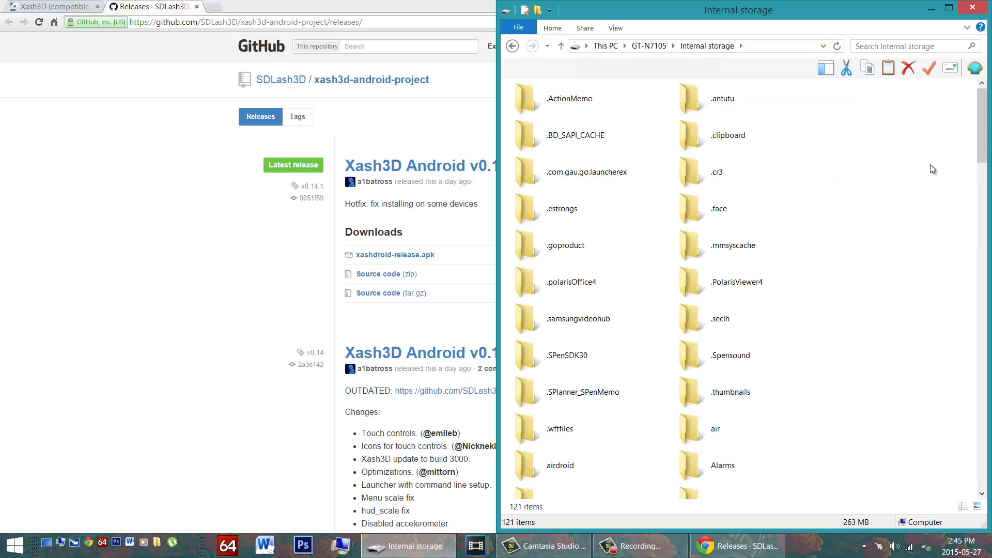
pyautogui.scroll(-15, 930, 165)
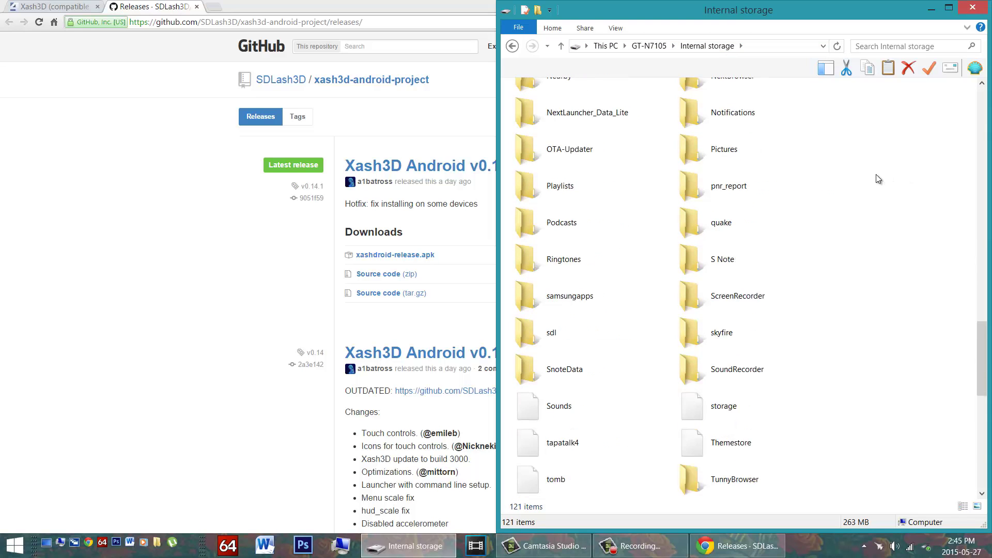
pyautogui.scroll(-3, 875, 179)
pyautogui.click(554, 367)
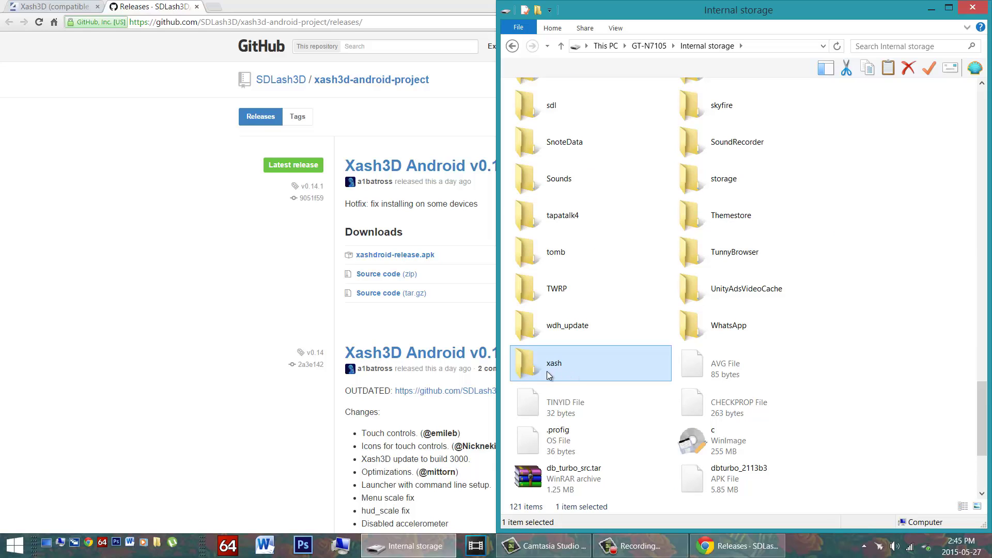
pyautogui.doubleClick(550, 364)
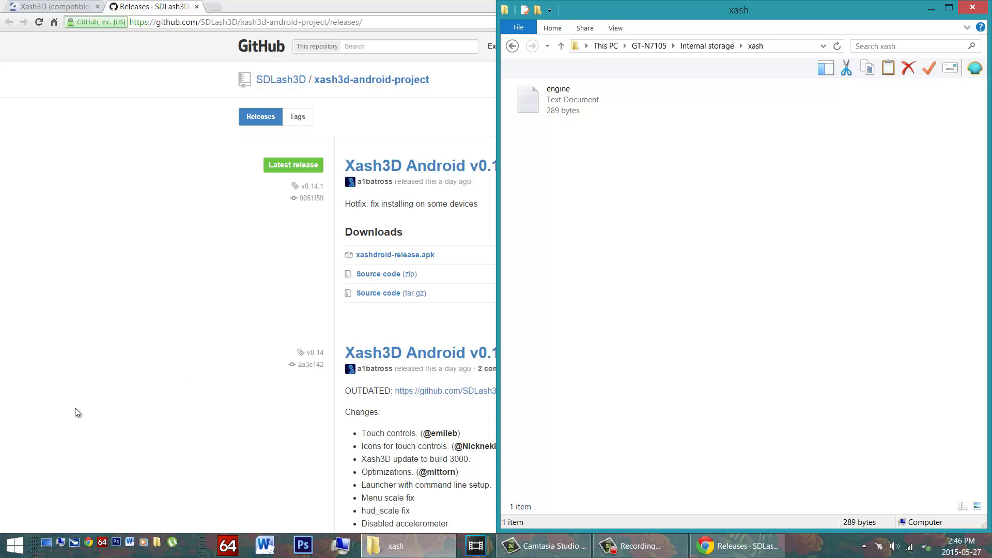
# Step: Open a second This PC window, go to C:\Sierra\Half-Life, select valve, and move it left
pyautogui.click(11, 548)
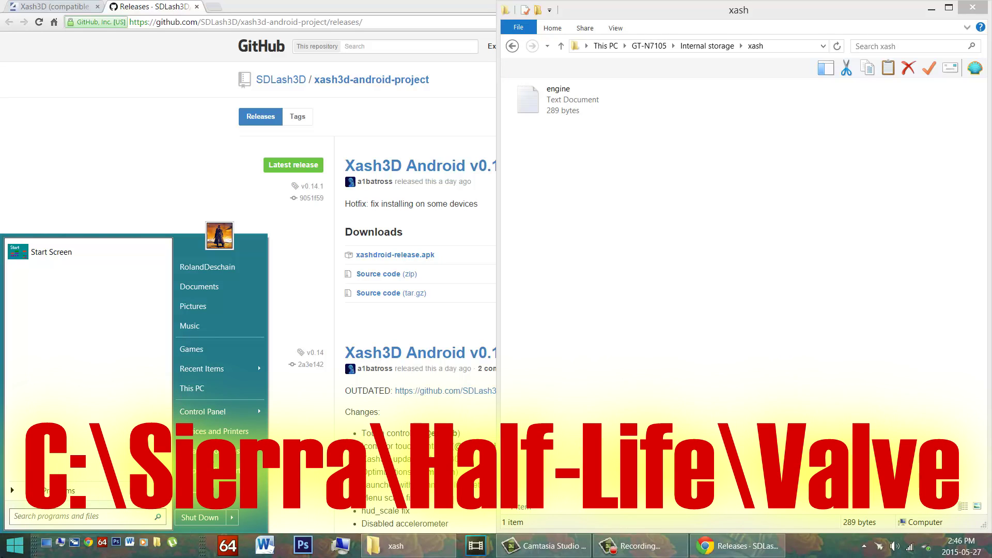
pyautogui.click(210, 387)
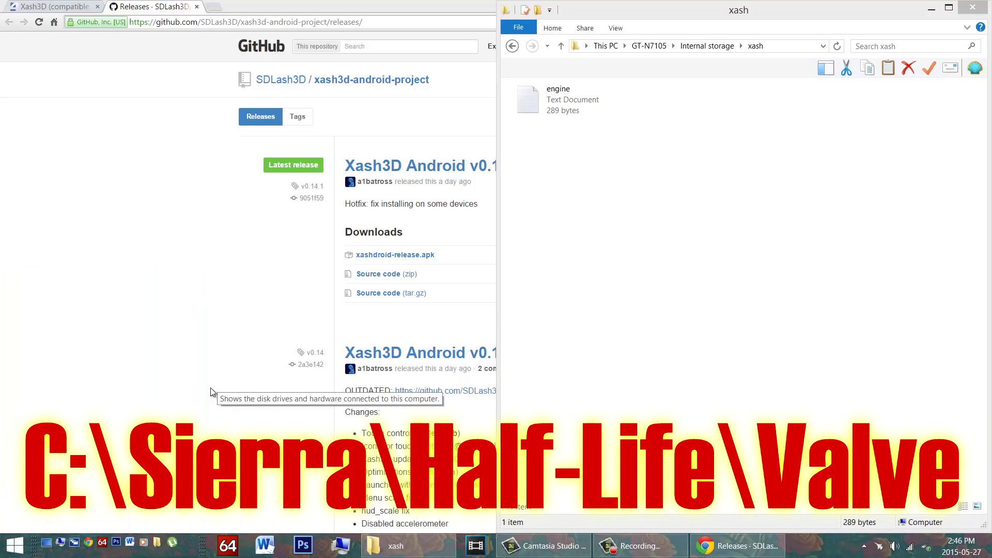
pyautogui.moveTo(573, 45); pyautogui.dragTo(988, 31)
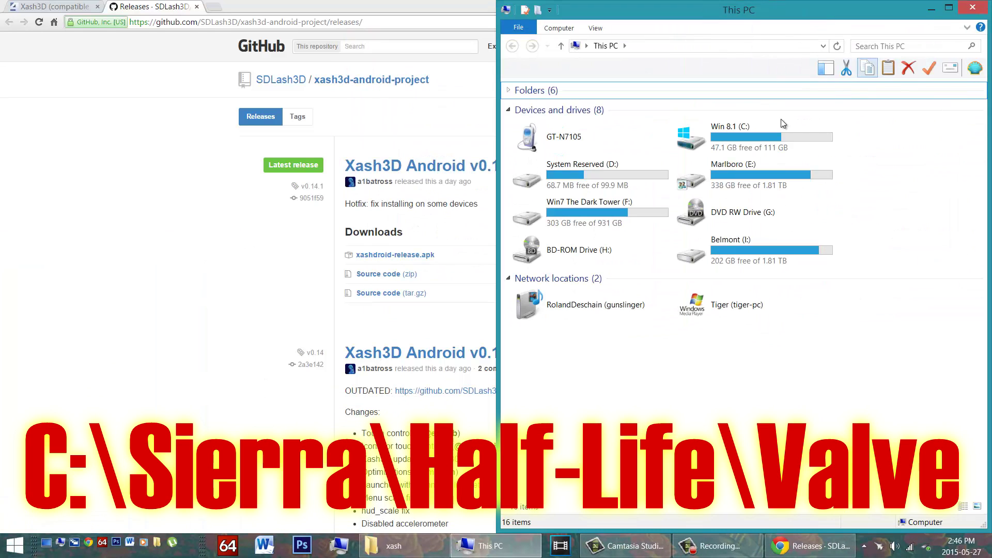
pyautogui.click(746, 142)
pyautogui.doubleClick(745, 142)
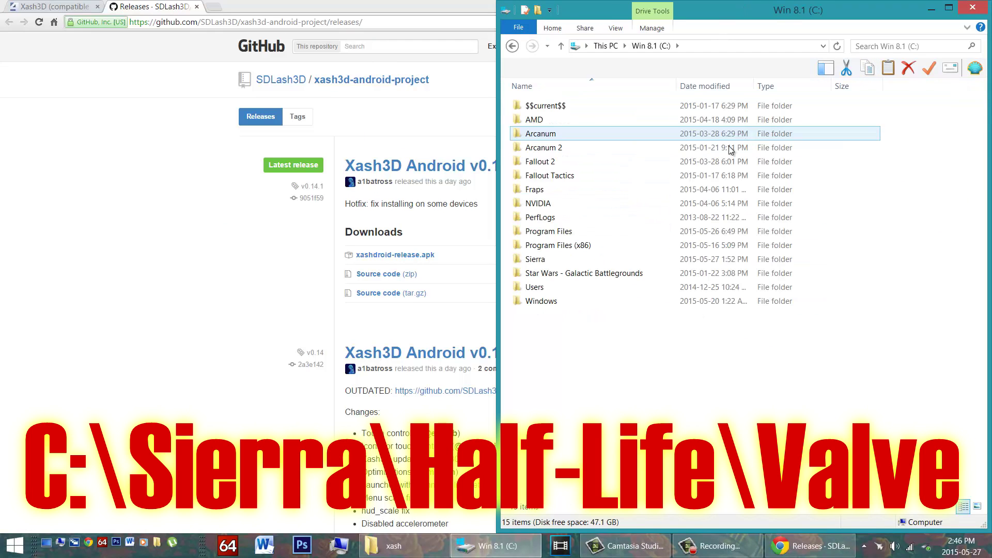
pyautogui.doubleClick(534, 263)
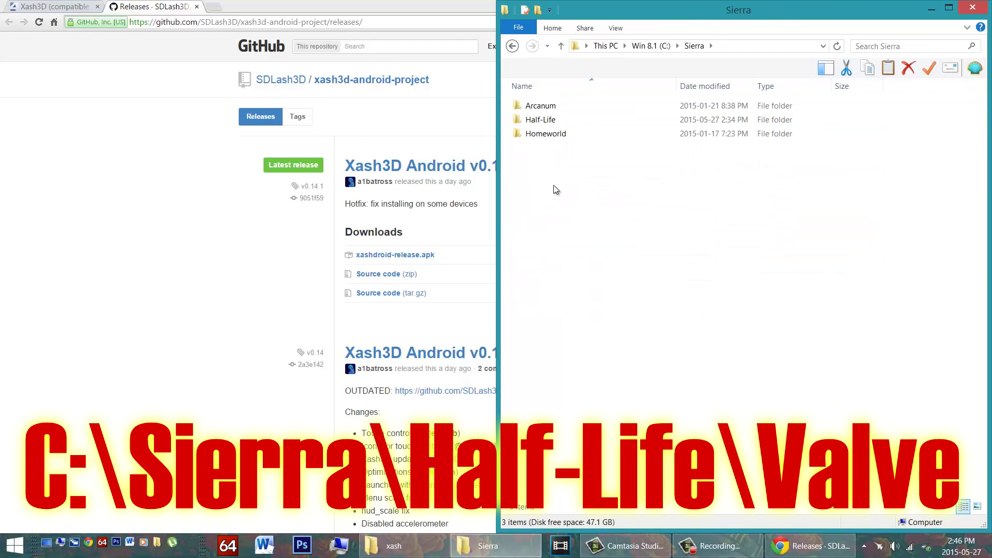
pyautogui.doubleClick(551, 122)
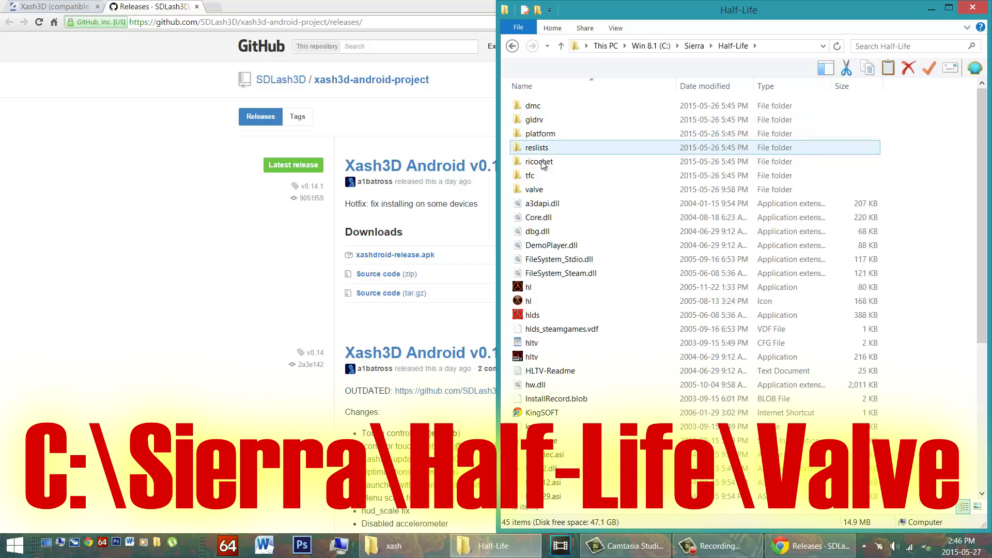
pyautogui.click(535, 190)
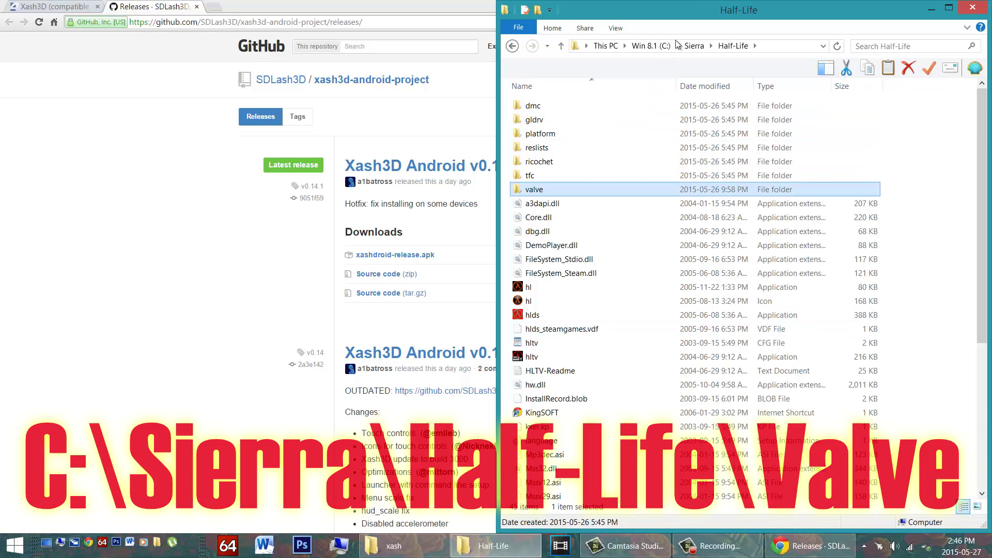
pyautogui.moveTo(665, 19); pyautogui.dragTo(1, 33)
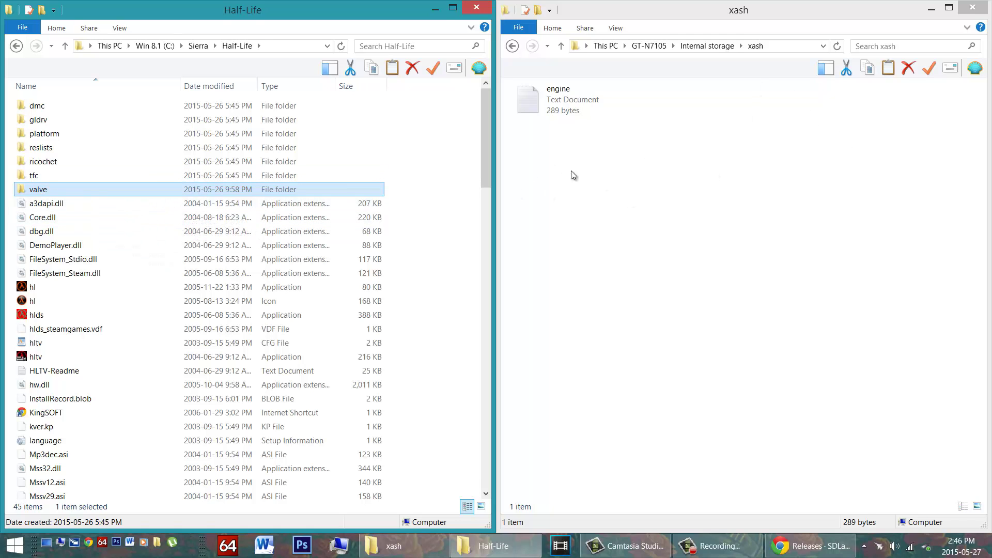
# Step: Minimise the Sierra window and open F:\Program Files (x86) in a new window docked left
pyautogui.click(438, 11)
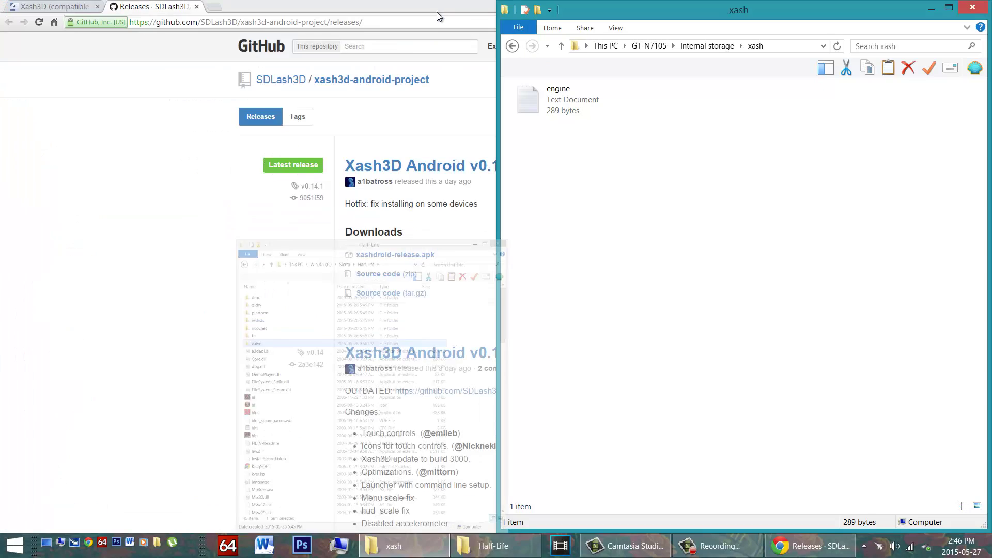
pyautogui.click(15, 545)
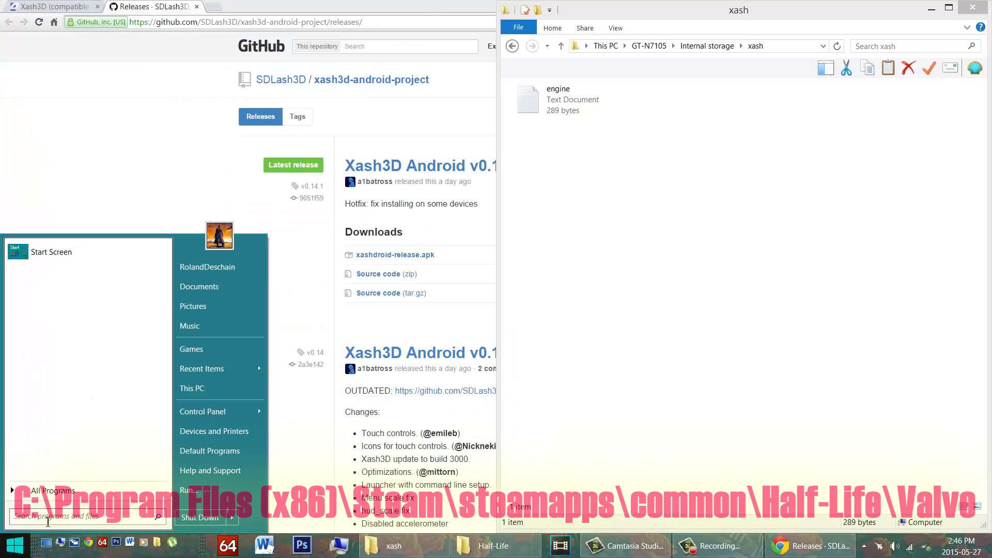
pyautogui.click(212, 385)
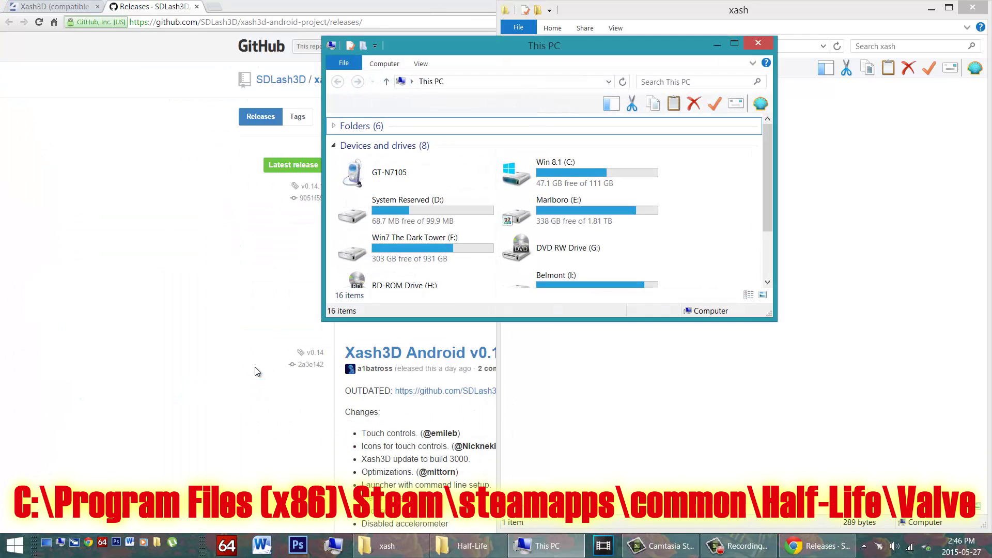
pyautogui.doubleClick(413, 252)
pyautogui.scroll(-2, 414, 252)
pyautogui.scroll(-1, 414, 252)
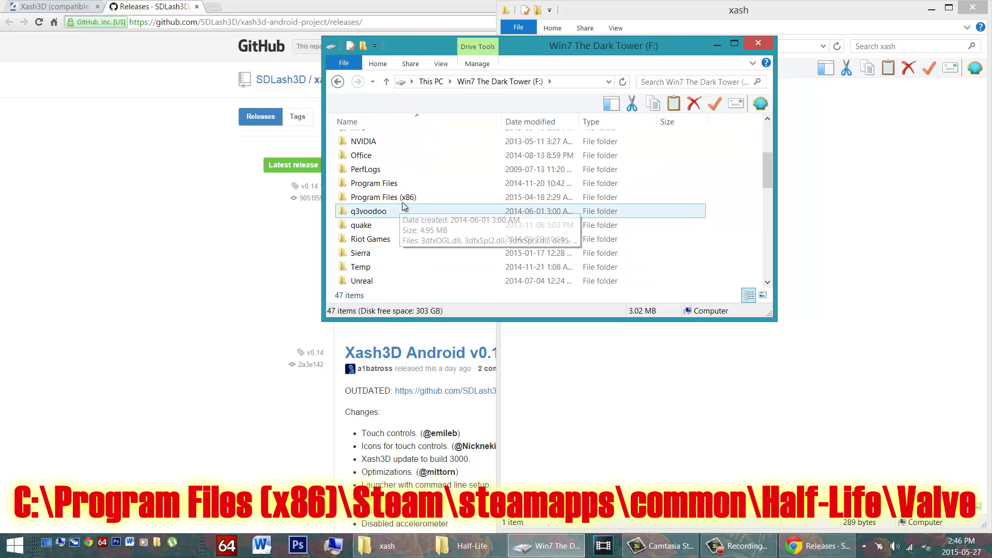
pyautogui.doubleClick(398, 197)
pyautogui.moveTo(469, 46); pyautogui.dragTo(2, 155)
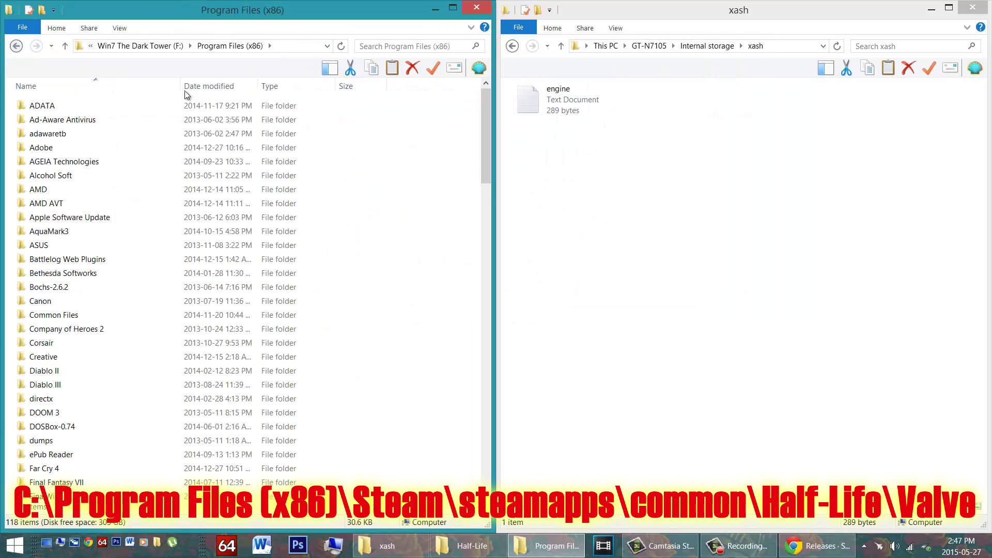
# Step: Navigate into Steam > steamapps > common > Half-Life to reach its valve folder
pyautogui.press('s')
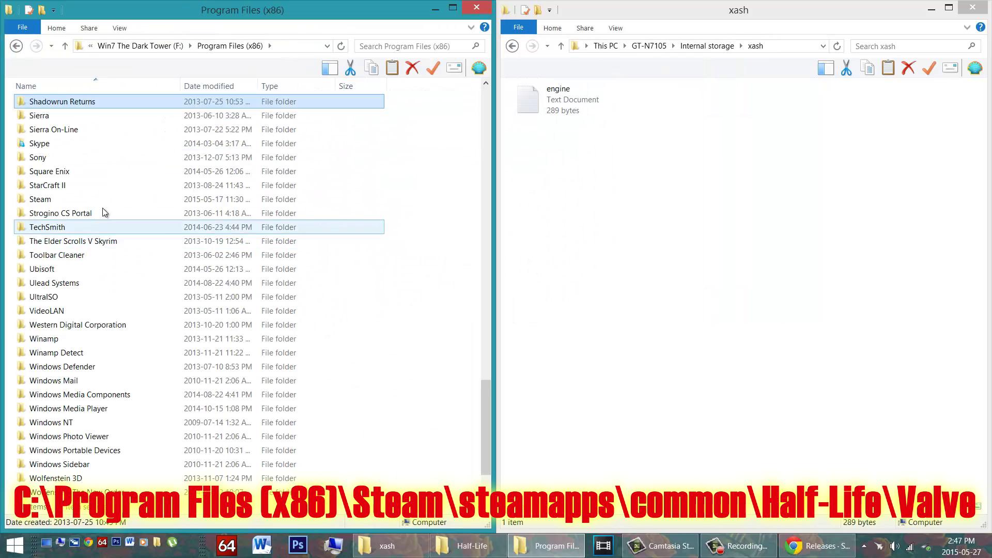
pyautogui.doubleClick(49, 200)
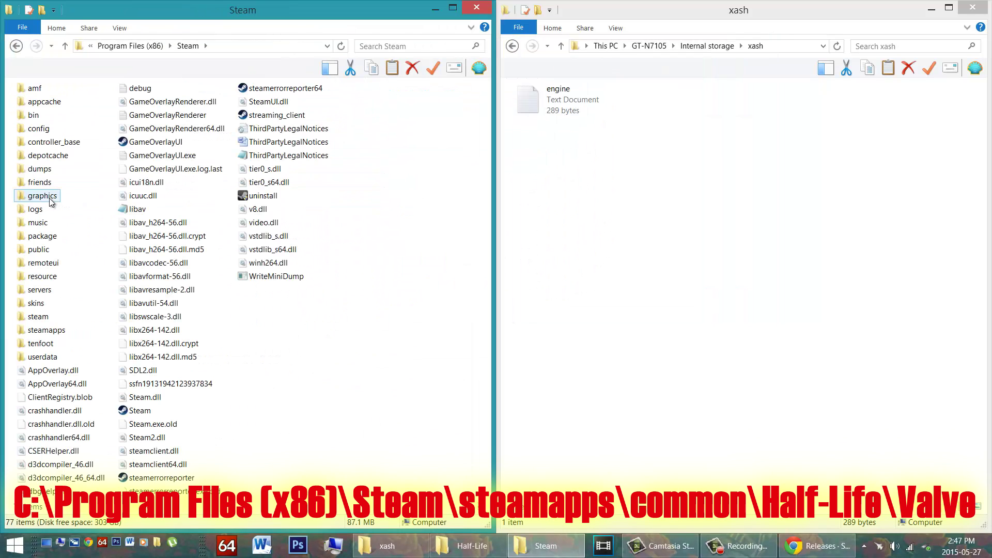
pyautogui.doubleClick(42, 331)
pyautogui.doubleClick(67, 105)
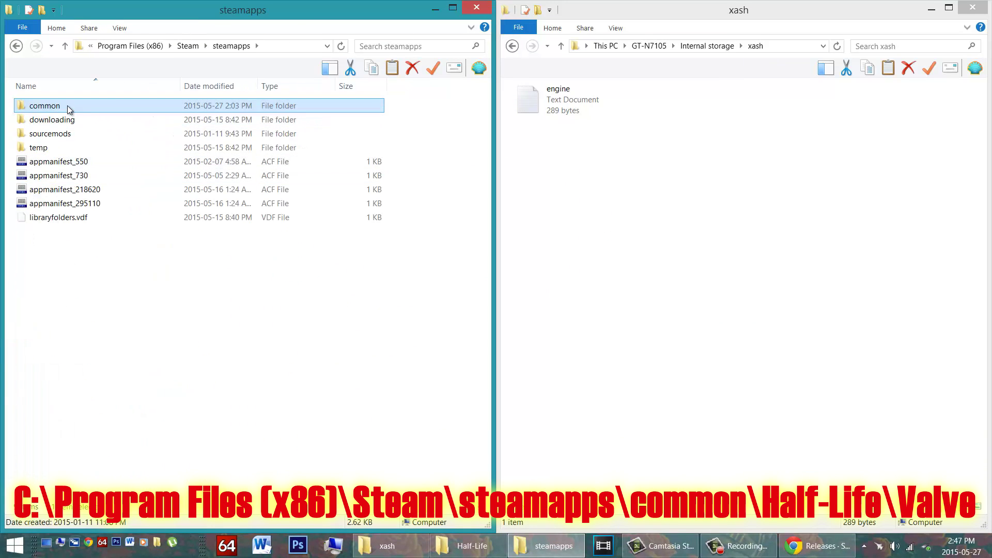
pyautogui.doubleClick(61, 135)
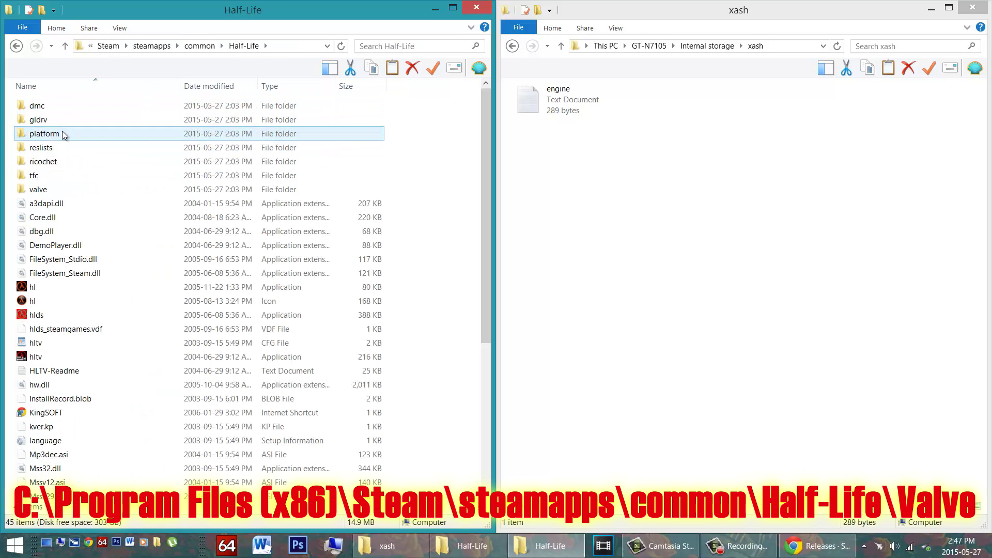
# Step: Copy the Steam Half-Life valve folder and paste it into the phone's xash folder
pyautogui.click(24, 189)
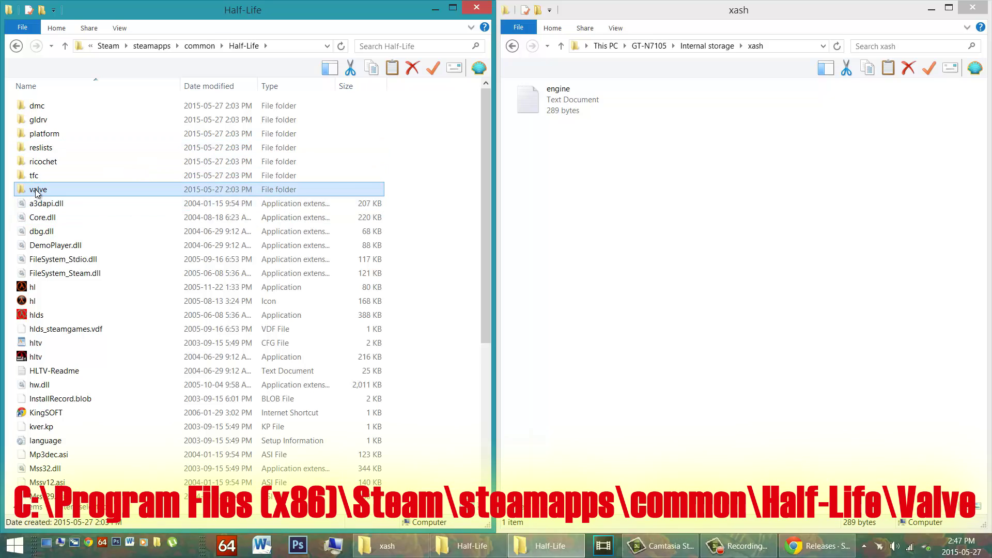
pyautogui.rightClick(35, 184)
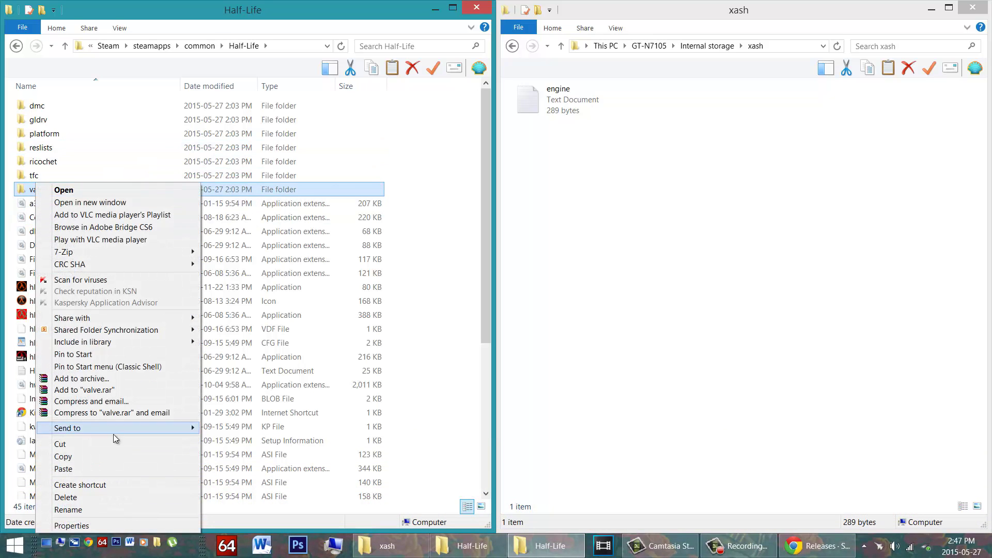
pyautogui.click(98, 456)
pyautogui.click(705, 235)
pyautogui.rightClick(718, 164)
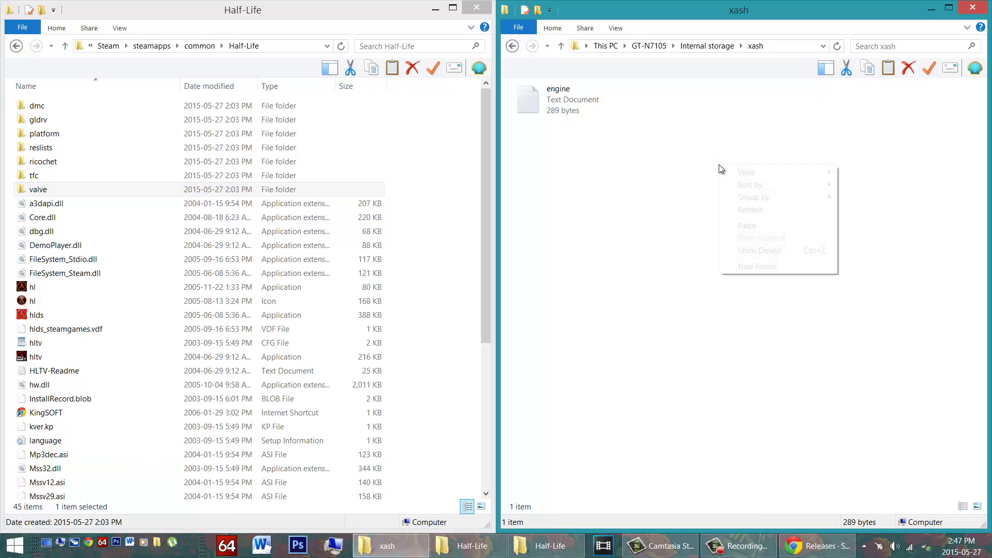
pyautogui.click(760, 224)
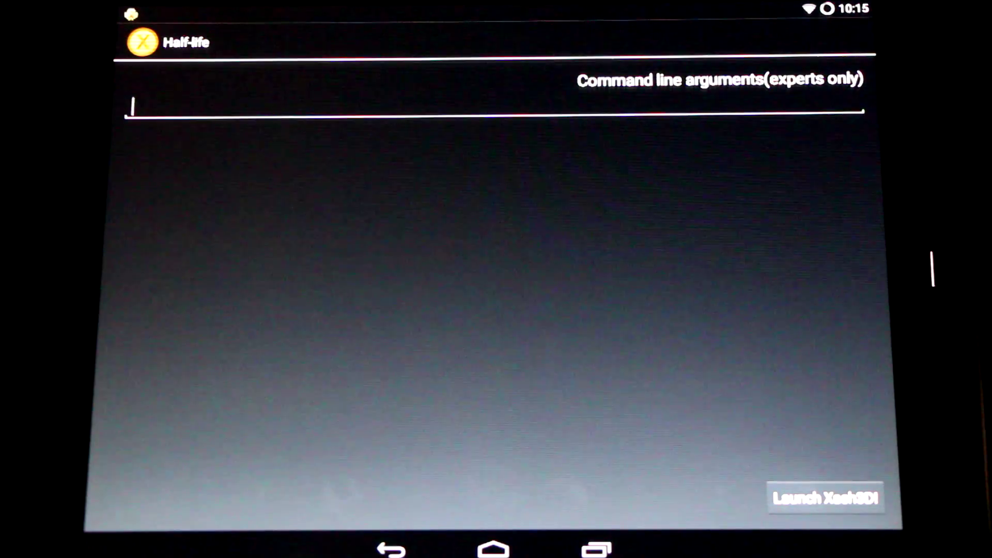
# Step: Launch Xash3D and choose New game from the Half-Life main menu
pyautogui.click(825, 497)
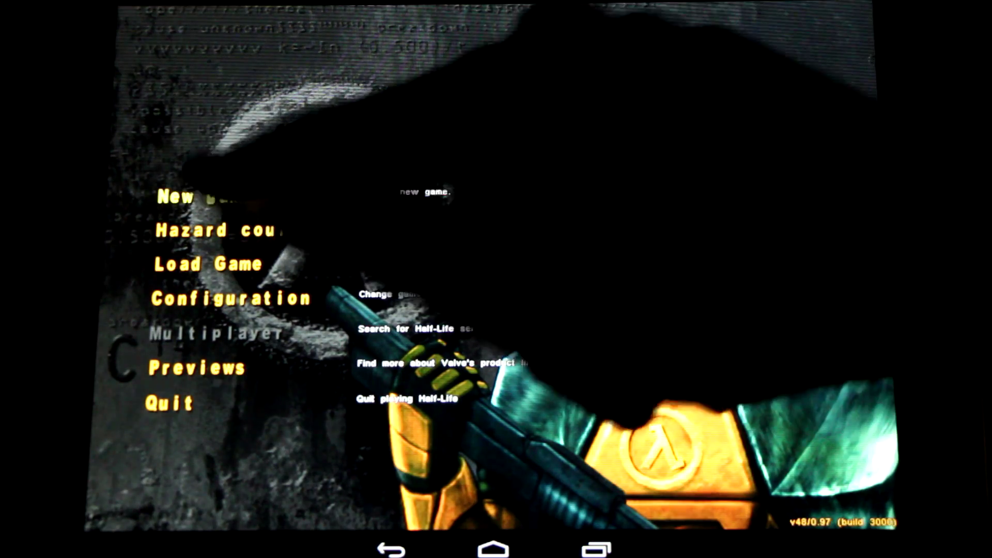
pyautogui.click(227, 196)
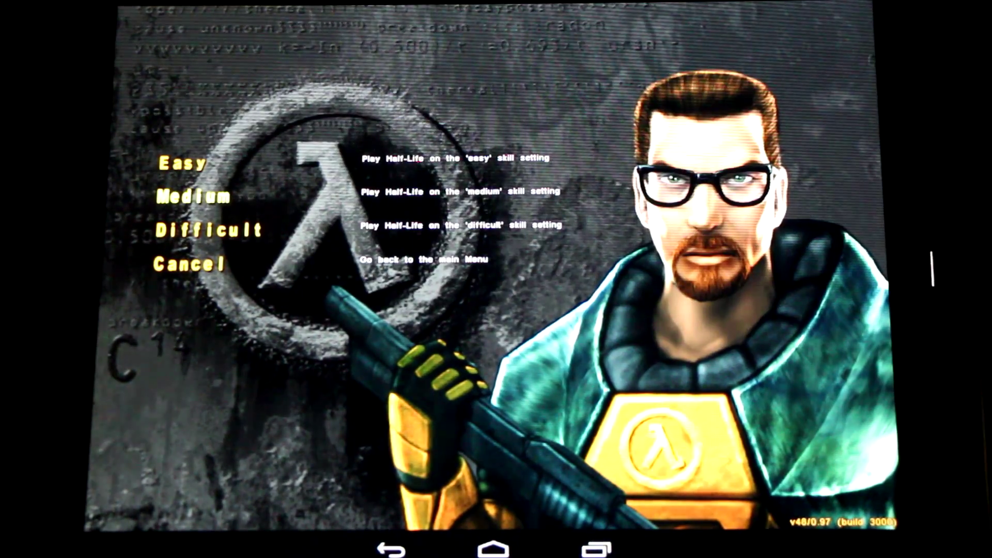
# Step: Pick a difficulty such as Easy so the new game loads with touch controls
pyautogui.click(194, 196)
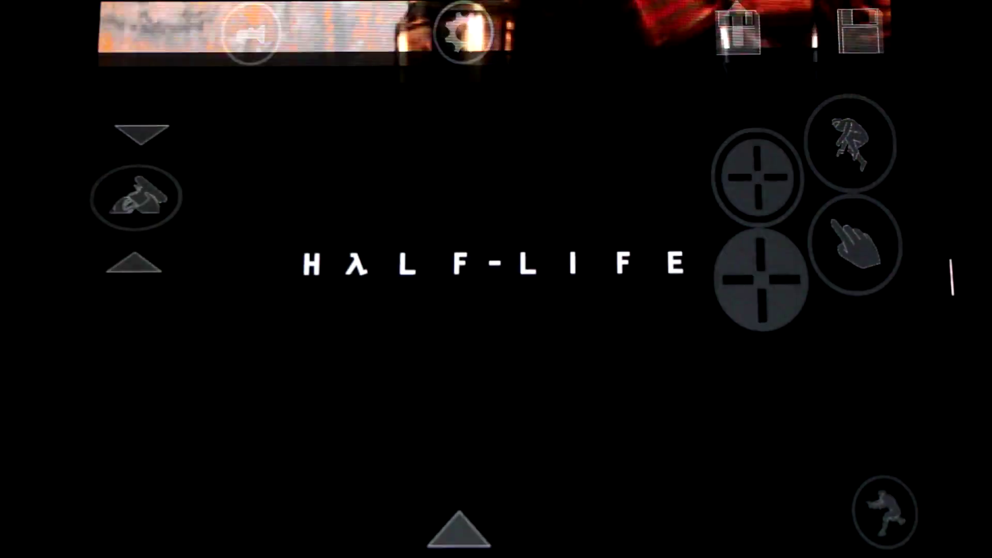